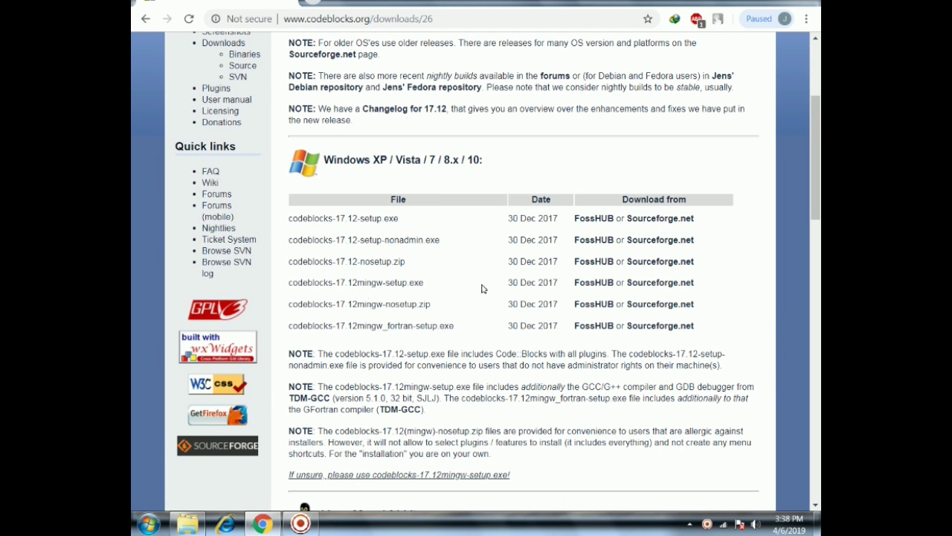
# Step: Start downloading codeblocks-17.12mingw-setup.exe from Sourceforge.net, pause the transfer, and minimize the download and browser windows
pyautogui.click(658, 288)
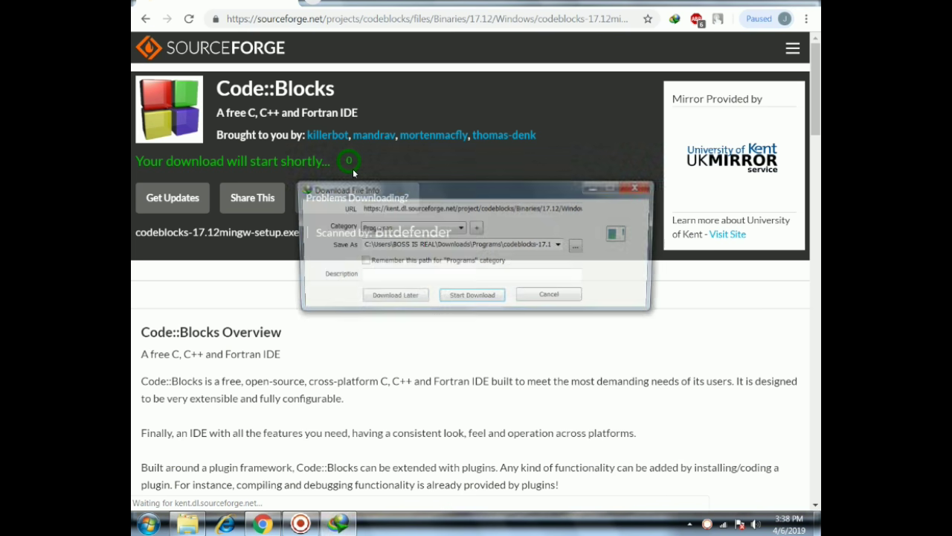
pyautogui.click(470, 297)
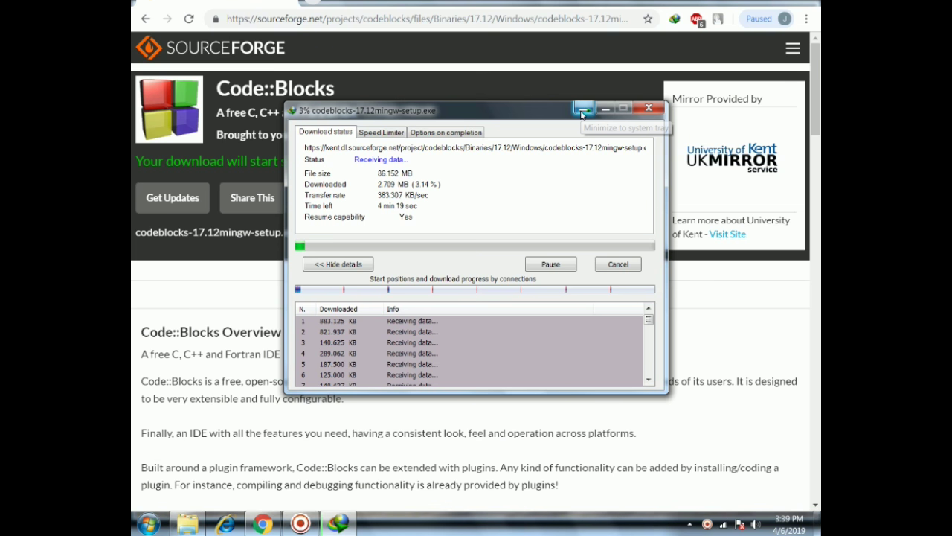
pyautogui.click(552, 265)
pyautogui.click(585, 108)
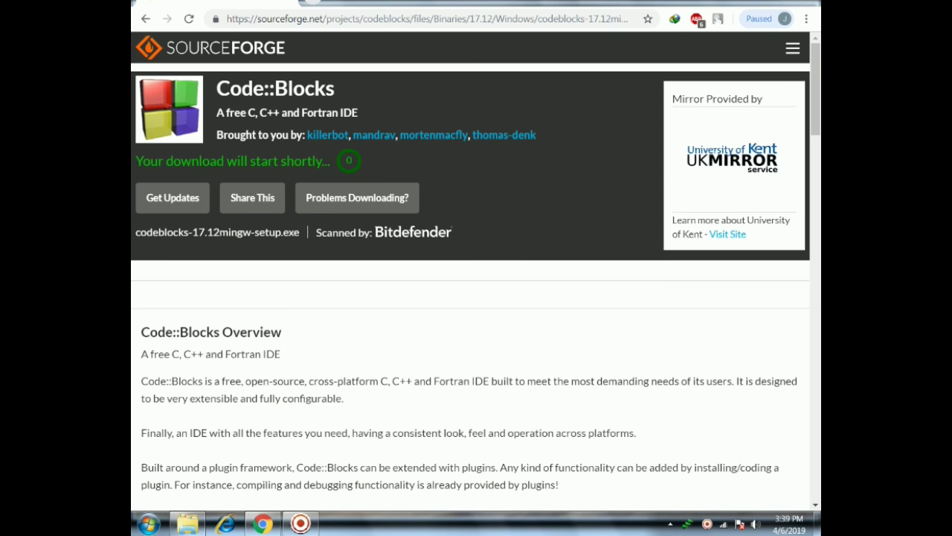
pyautogui.click(754, 3)
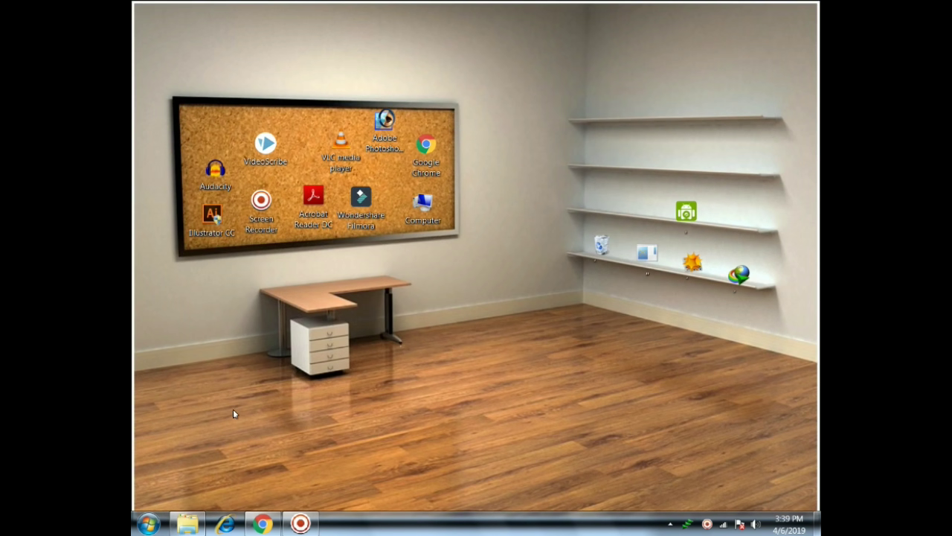
# Step: Launch the codeblocks-17.12mingw_fortran-setup installer from the Compressed folder inside Downloads
pyautogui.click(186, 523)
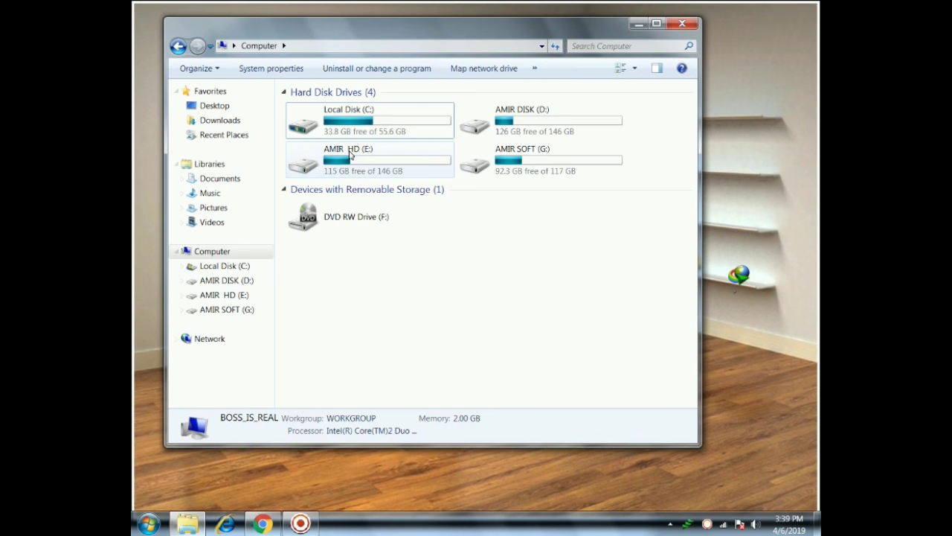
pyautogui.click(221, 125)
pyautogui.doubleClick(311, 121)
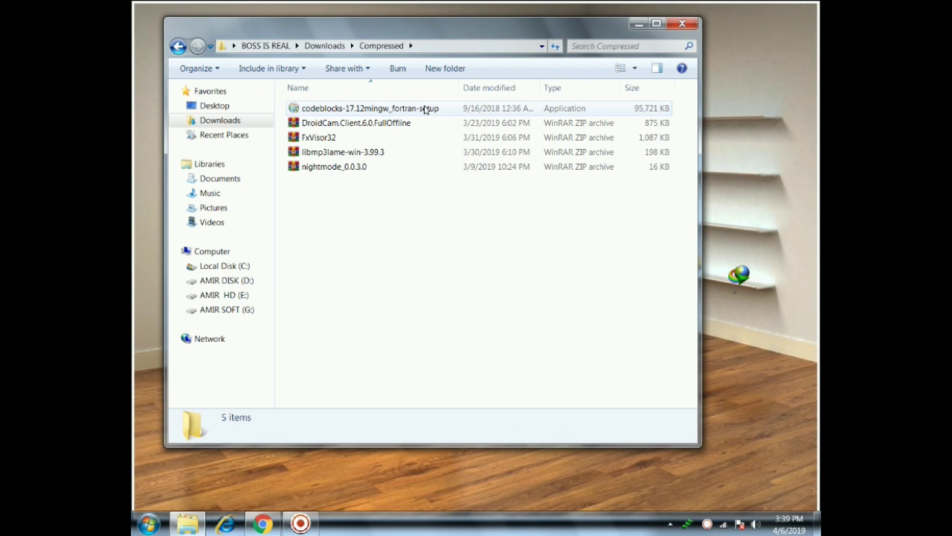
pyautogui.click(371, 112)
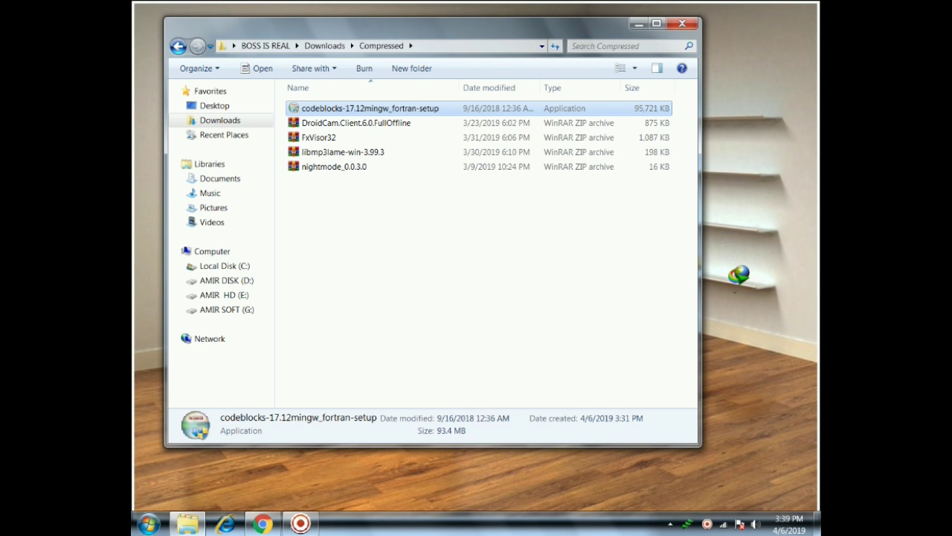
pyautogui.press('Return')
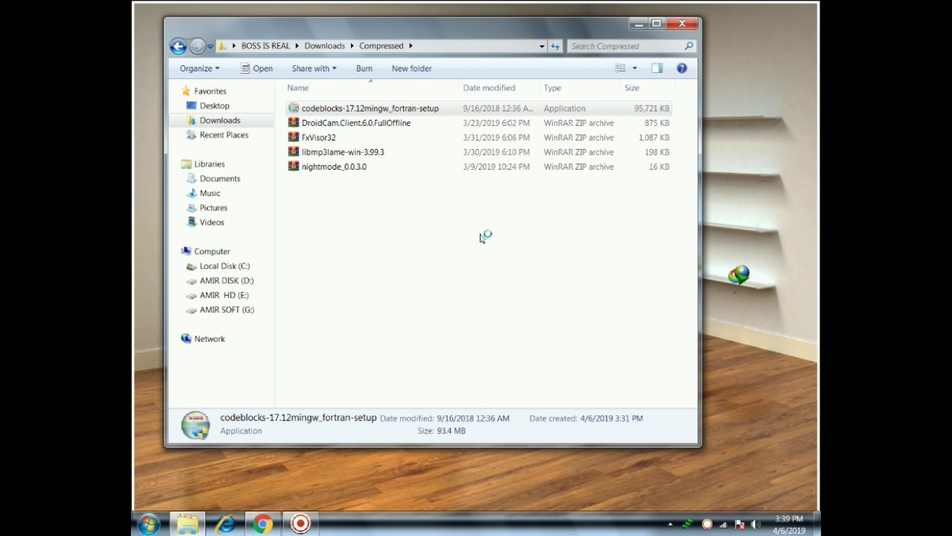
# Step: Accept the license agreement and install CodeBlocks with the Full component selection in the default location
pyautogui.click(550, 359)
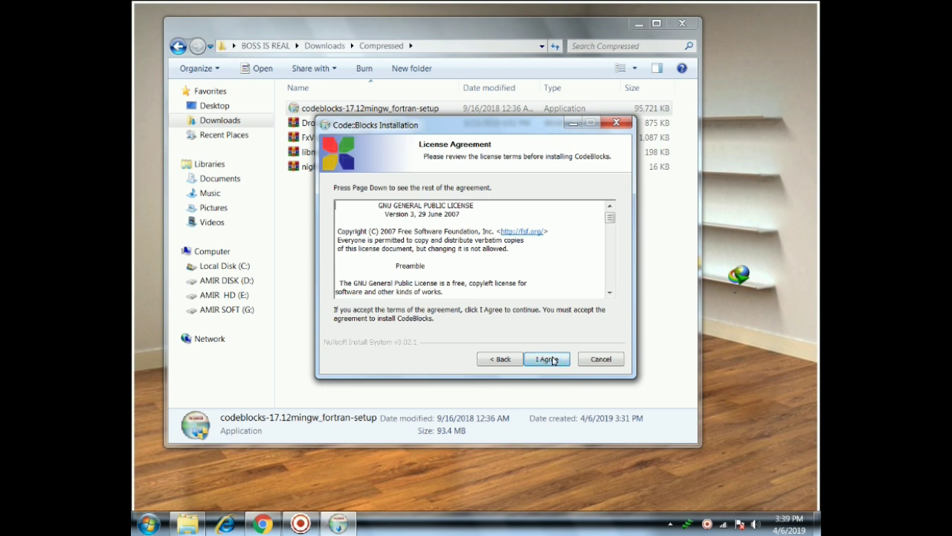
pyautogui.click(559, 359)
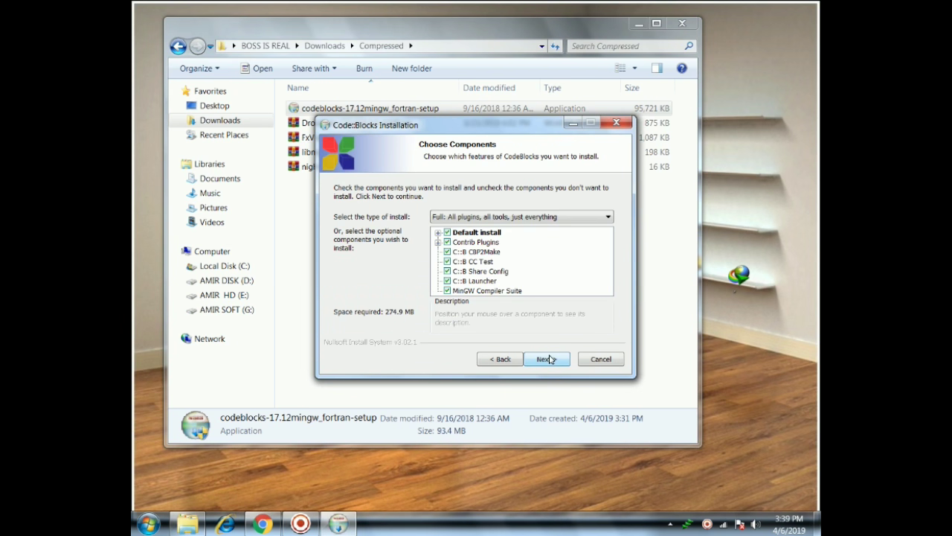
pyautogui.click(554, 360)
pyautogui.click(552, 360)
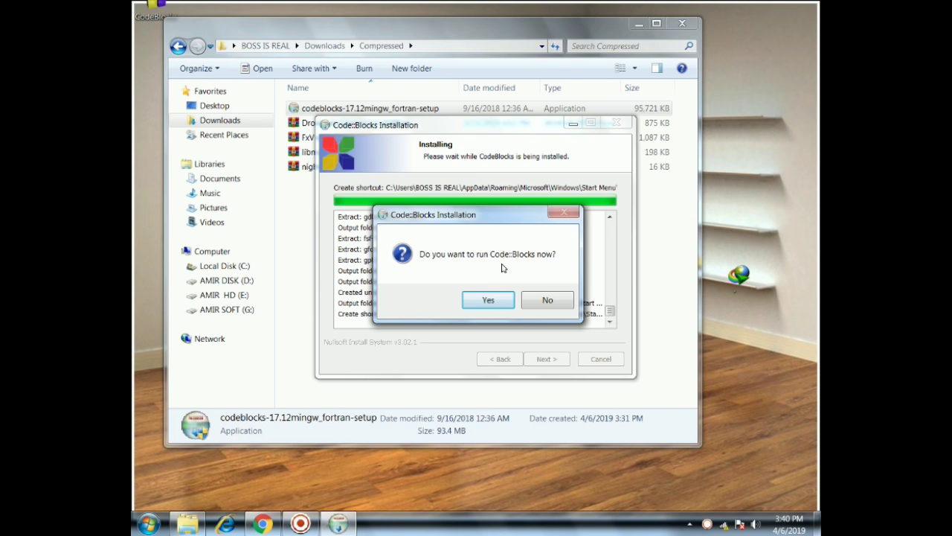
# Step: Choose to run Code::Blocks straight from the installer, finish the setup, and close the Compressed folder window
pyautogui.click(500, 305)
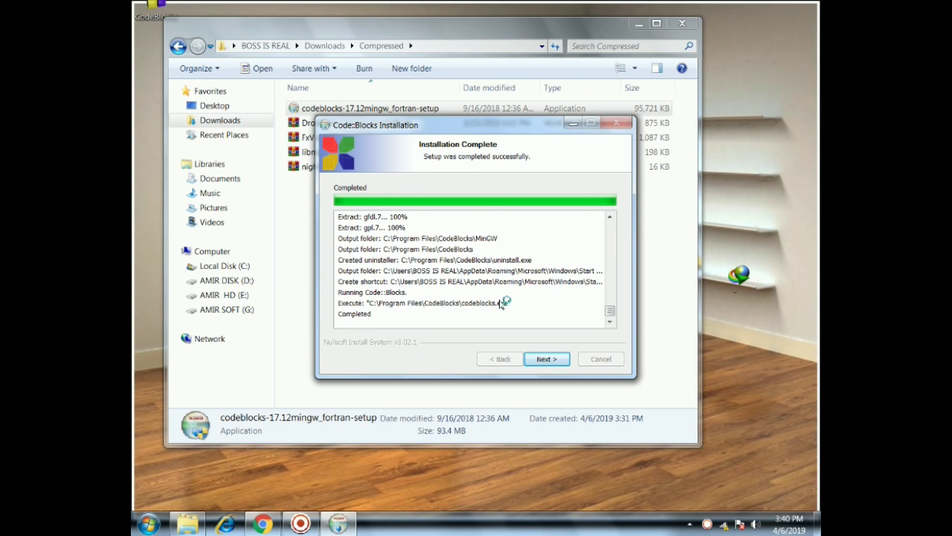
pyautogui.click(547, 359)
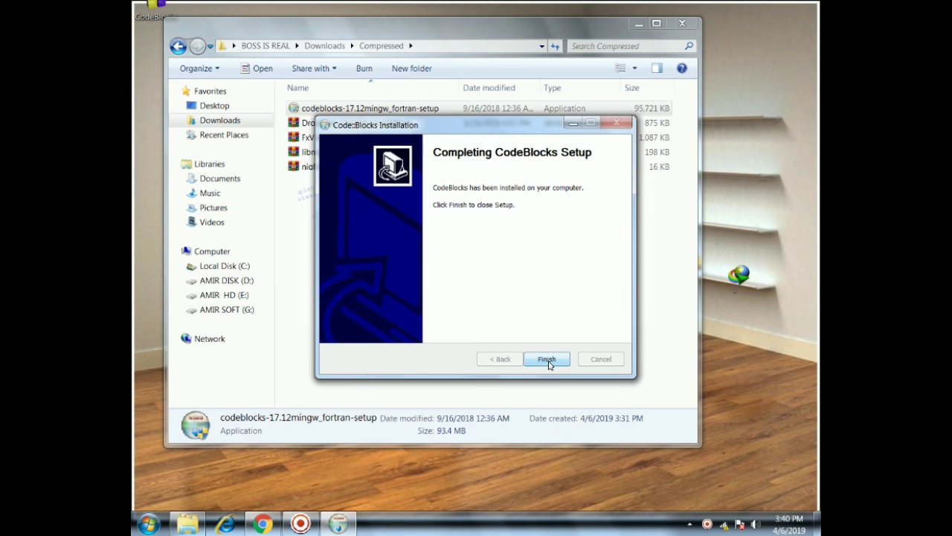
pyautogui.click(548, 361)
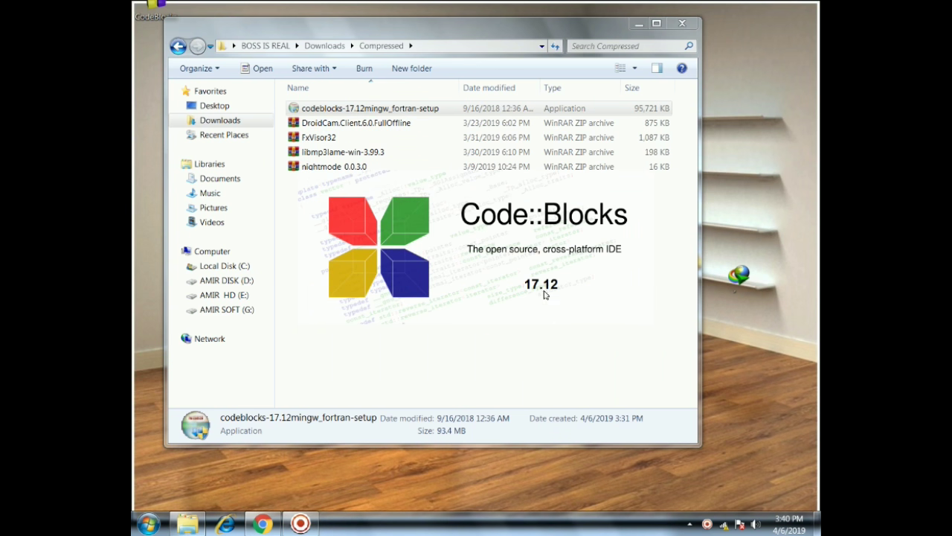
pyautogui.click(682, 23)
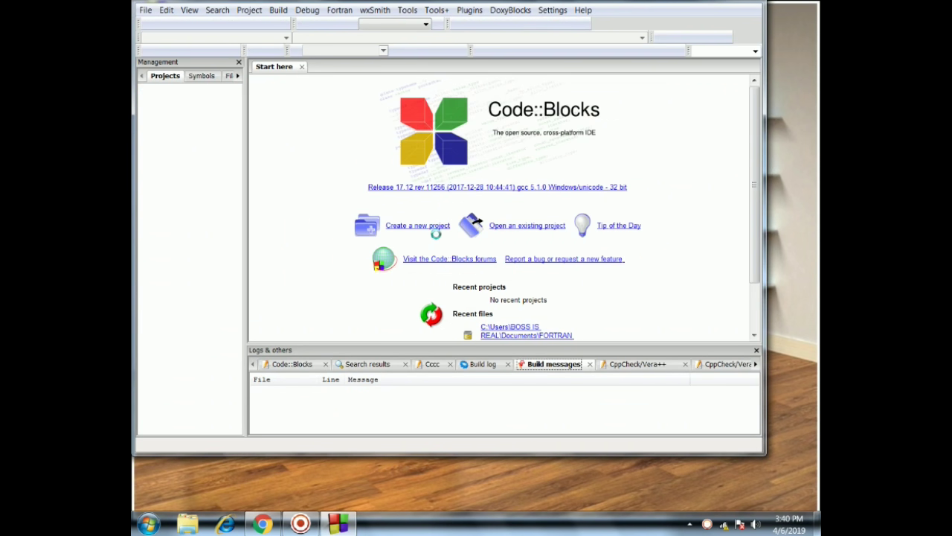
# Step: Select GNU Fortran Compiler as the compiler in the global compiler settings and accept the dialog
pyautogui.click(548, 14)
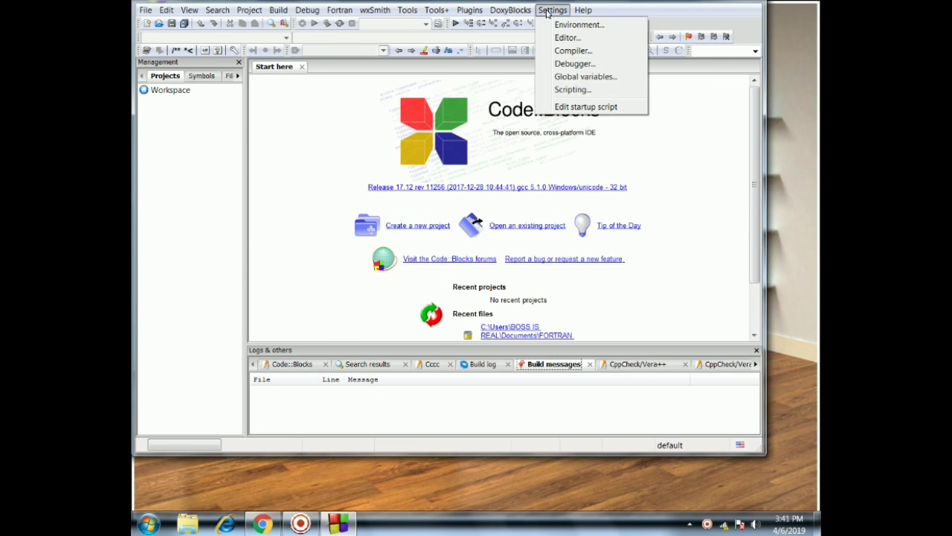
pyautogui.click(573, 52)
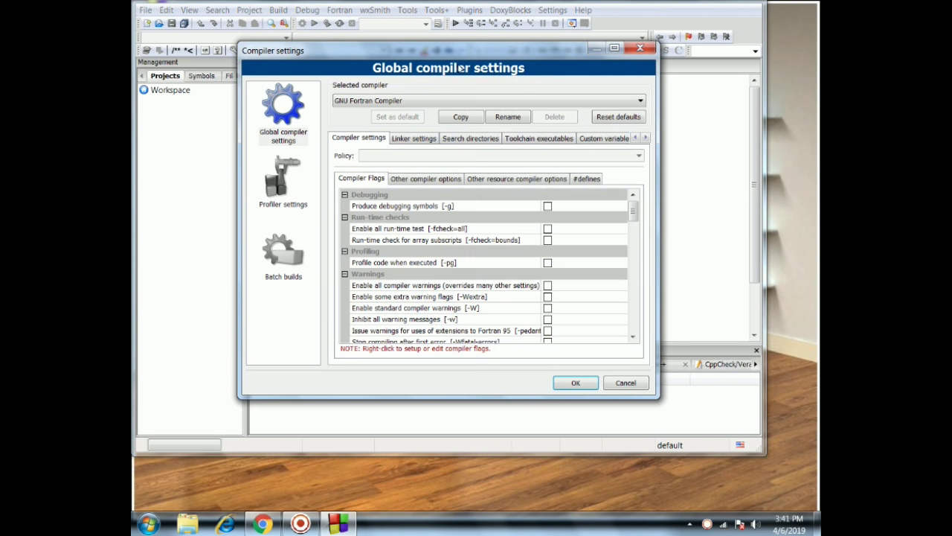
pyautogui.click(455, 102)
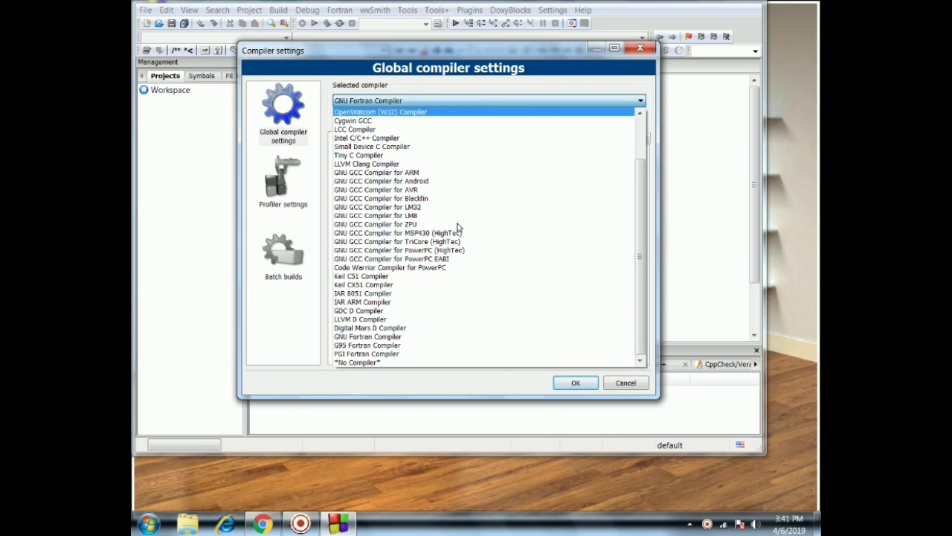
pyautogui.click(369, 337)
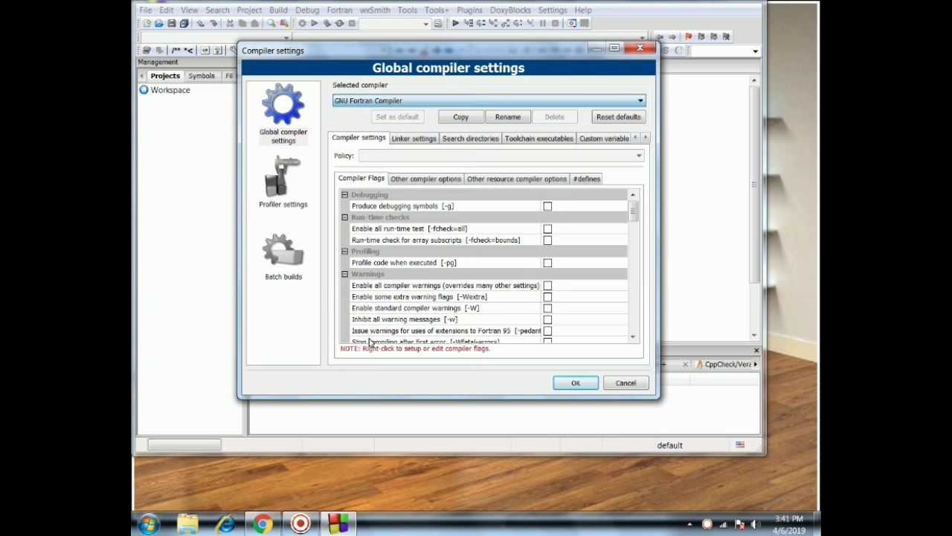
pyautogui.click(574, 384)
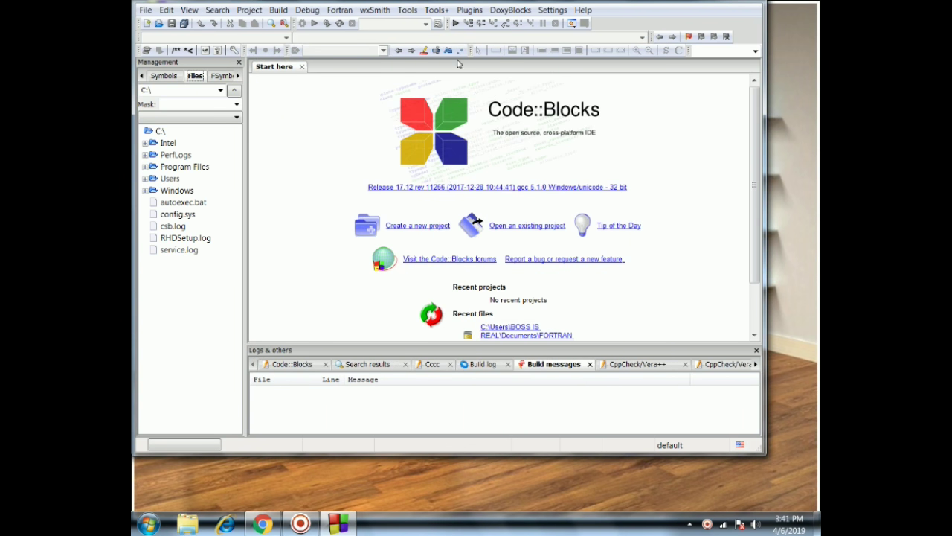
# Step: Set the GNU Fortran Compiler's toolchain installation directory to C:\Program Files\CodeBlocks\MinGW\bin and accept the compiler settings
pyautogui.click(543, 10)
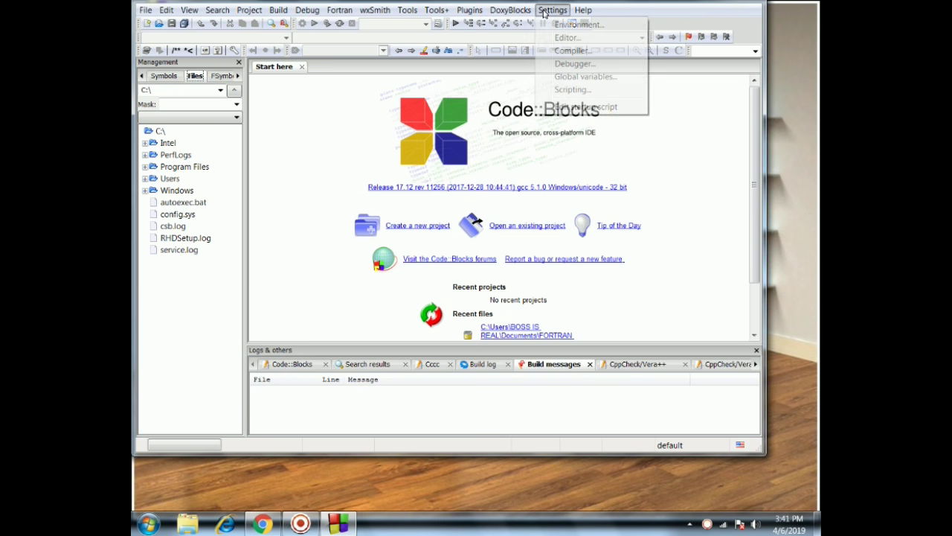
pyautogui.click(571, 51)
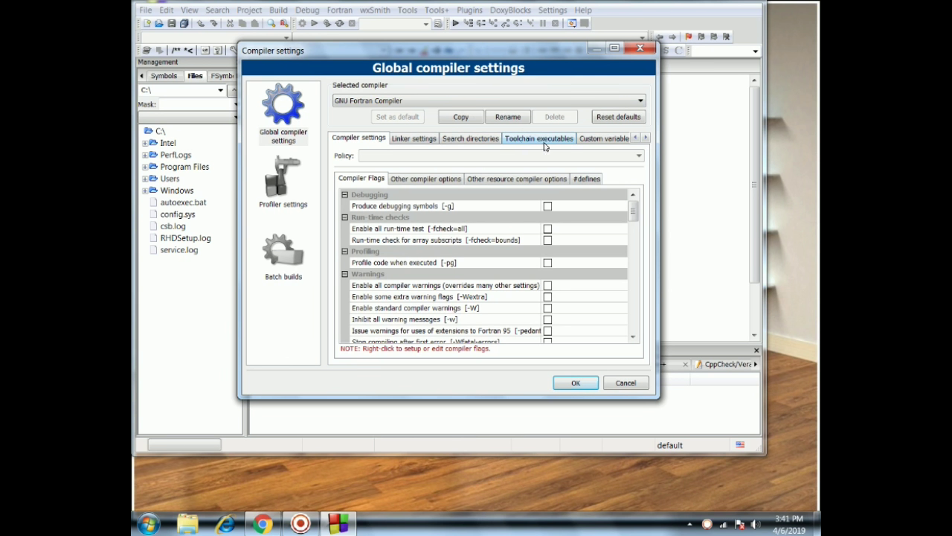
pyautogui.click(542, 138)
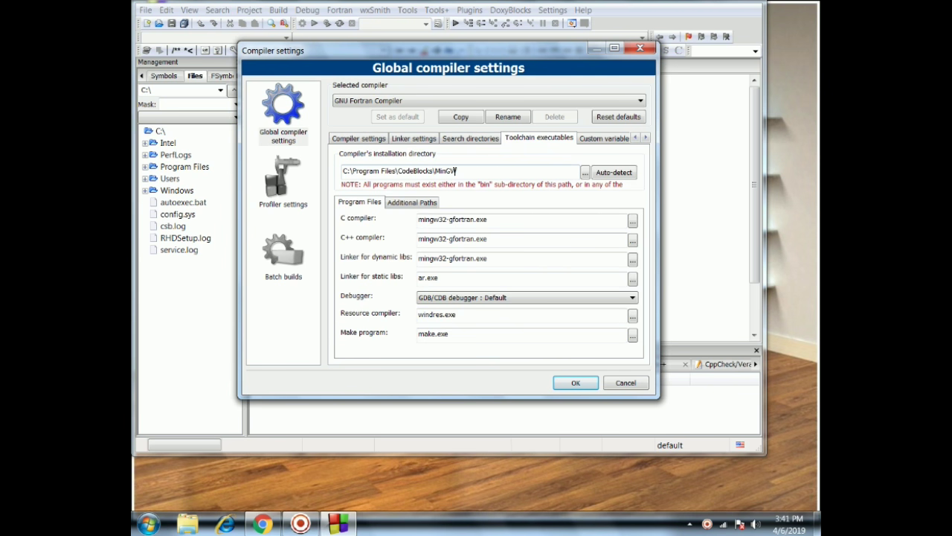
pyautogui.click(585, 173)
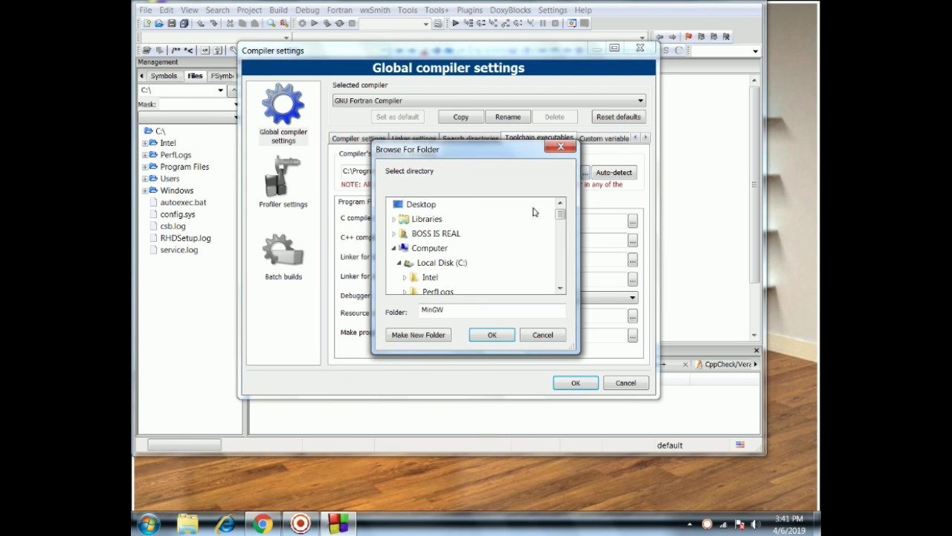
pyautogui.click(430, 249)
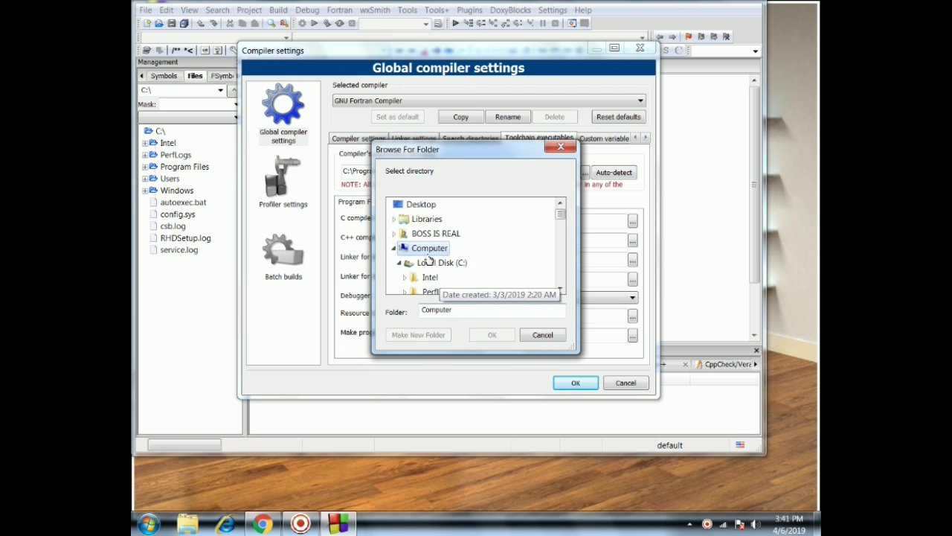
pyautogui.scroll(-1, 446, 259)
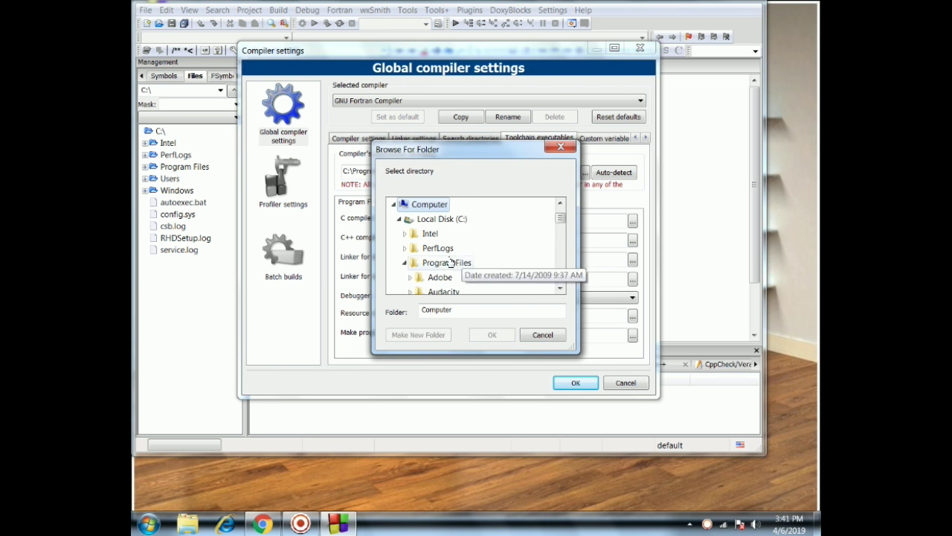
pyautogui.scroll(-3, 465, 264)
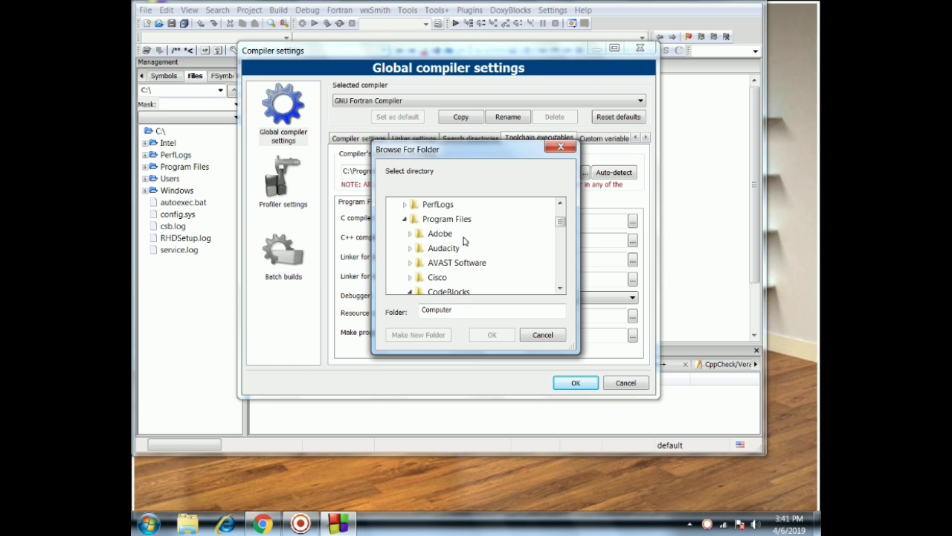
pyautogui.scroll(-5, 482, 255)
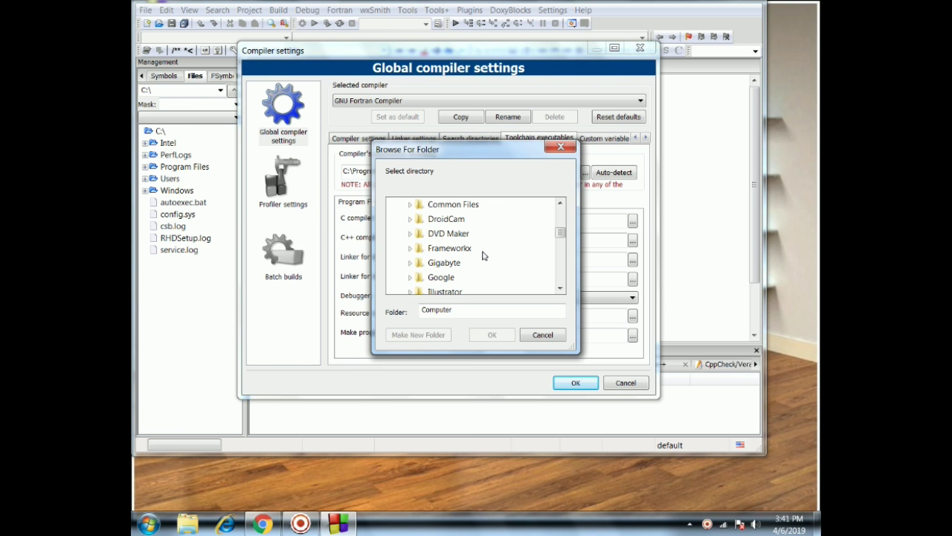
pyautogui.scroll(-5, 484, 257)
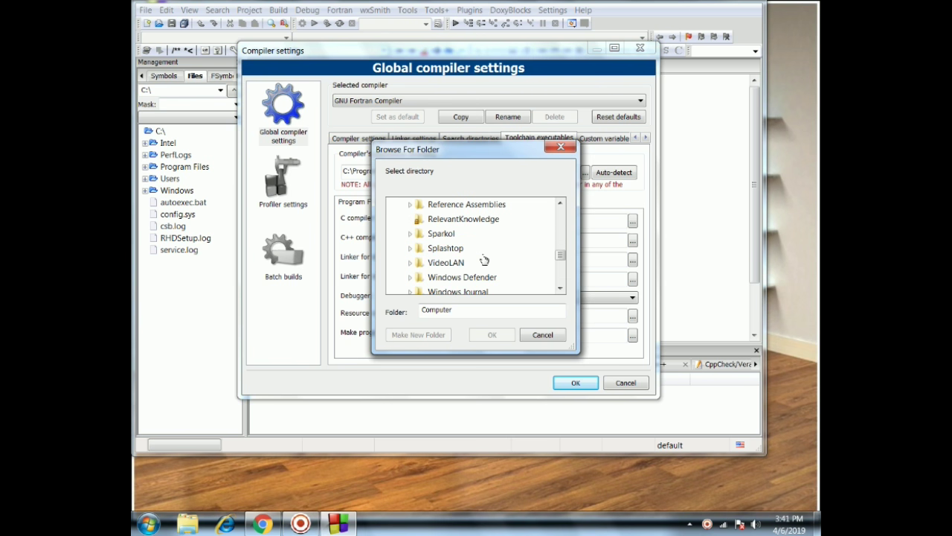
pyautogui.scroll(-2, 483, 258)
pyautogui.scroll(10, 485, 256)
pyautogui.scroll(5, 485, 256)
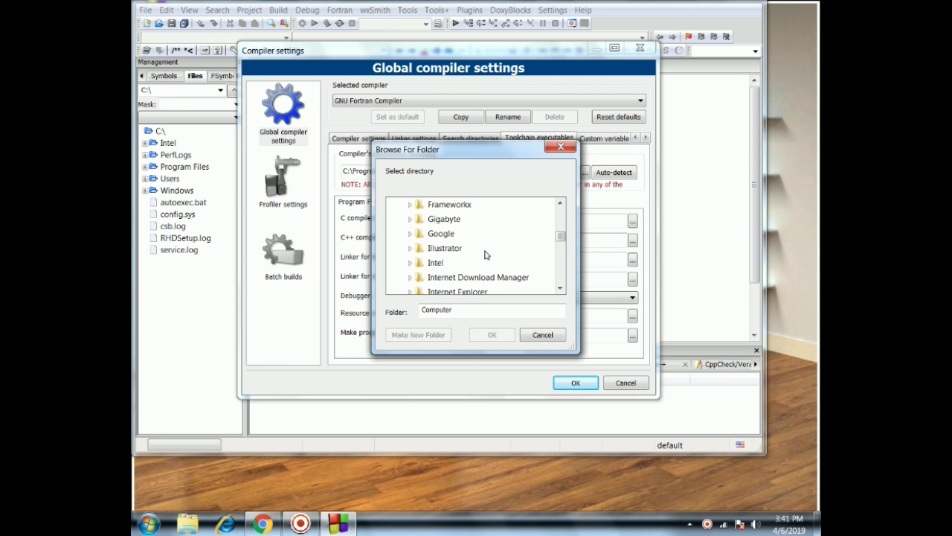
pyautogui.click(461, 264)
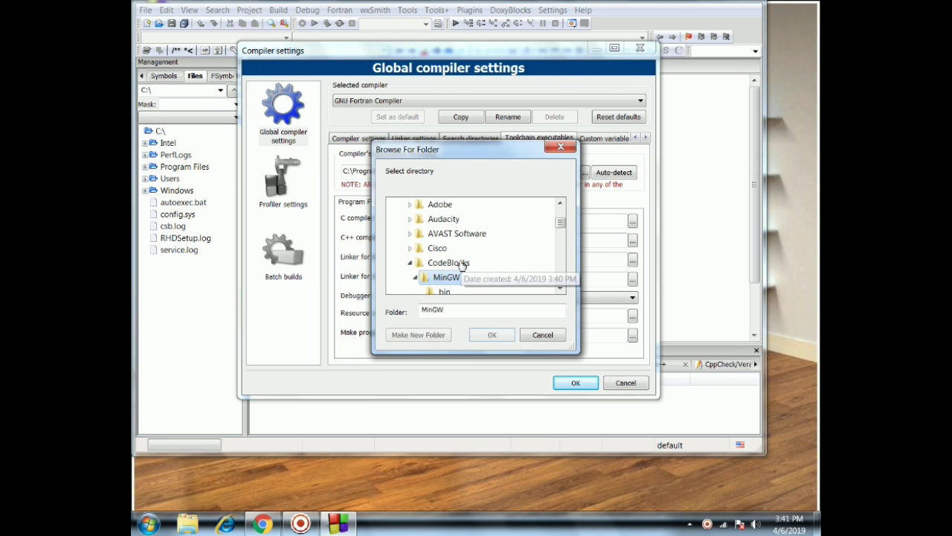
pyautogui.click(443, 249)
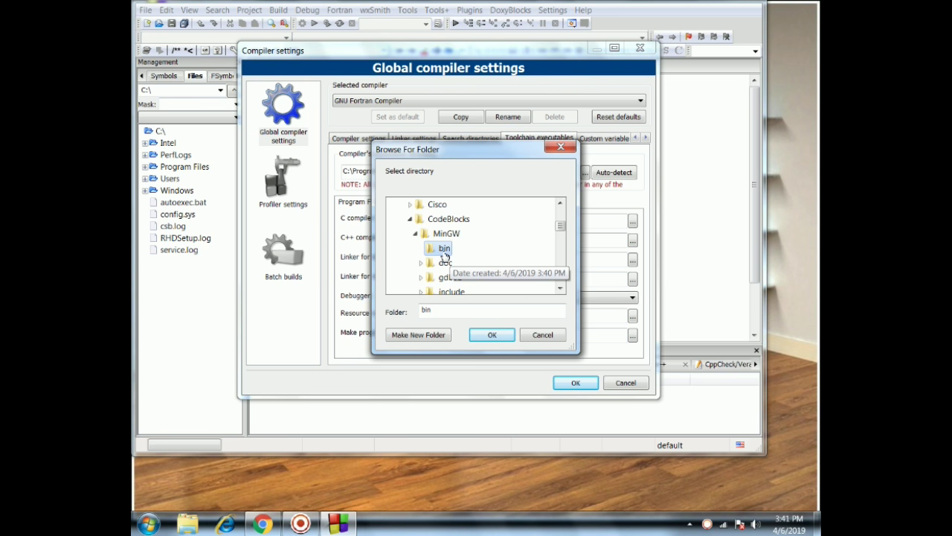
pyautogui.click(492, 335)
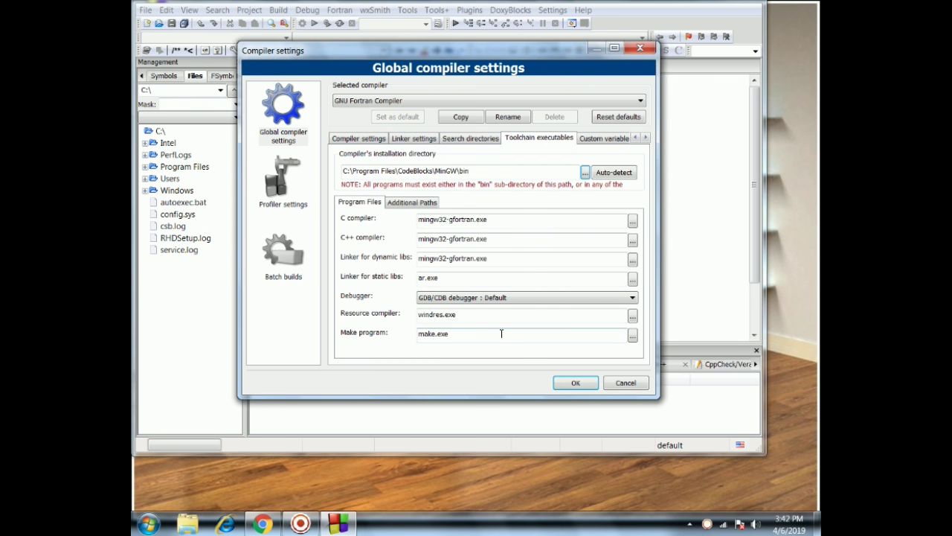
pyautogui.click(575, 383)
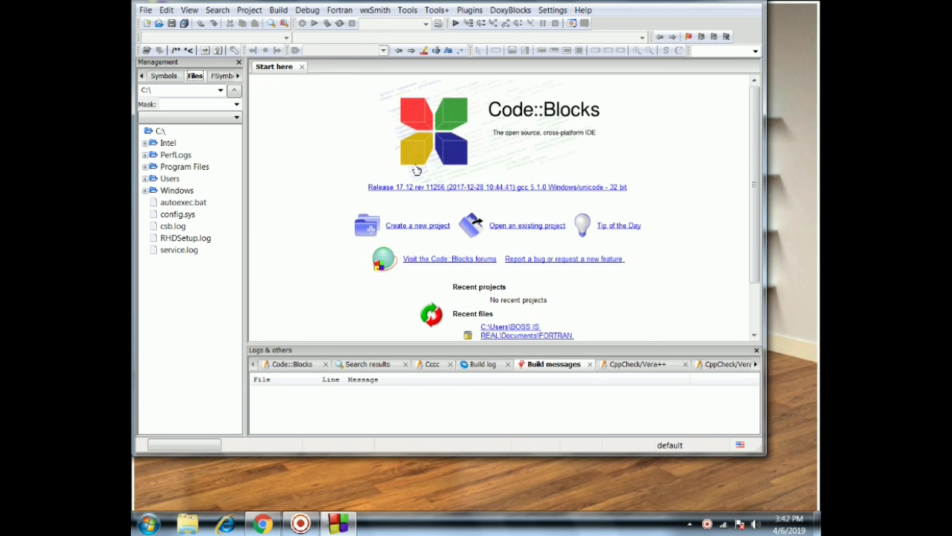
# Step: Start a new file from the Fortran source template
pyautogui.click(429, 233)
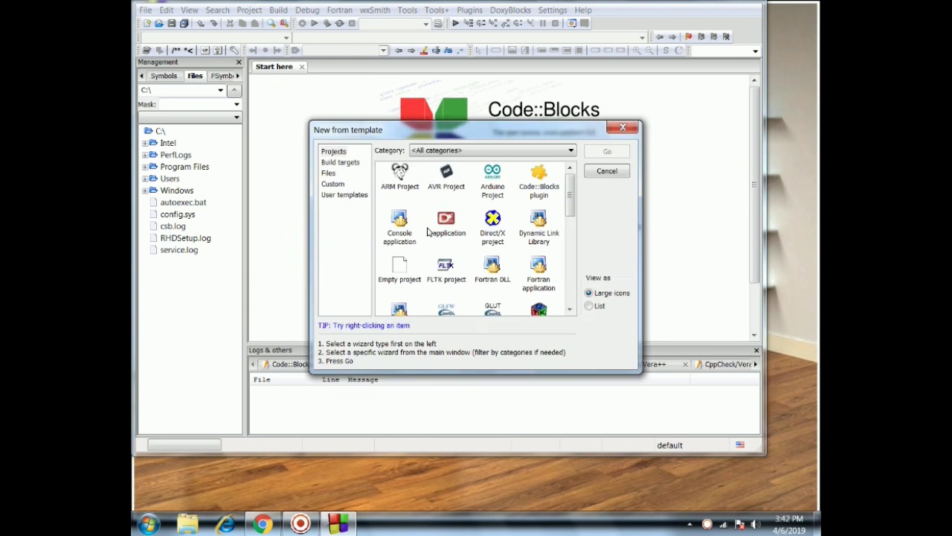
pyautogui.click(327, 174)
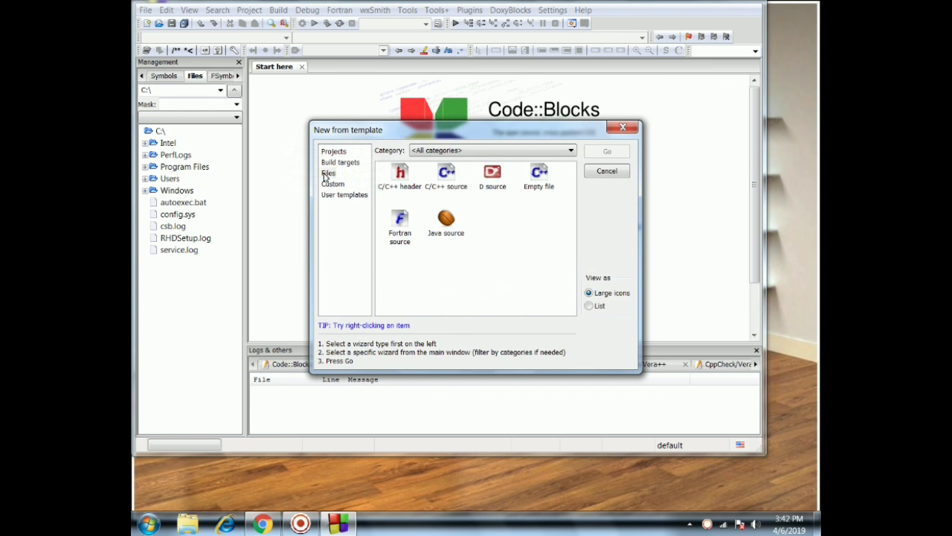
pyautogui.click(398, 232)
pyautogui.click(607, 152)
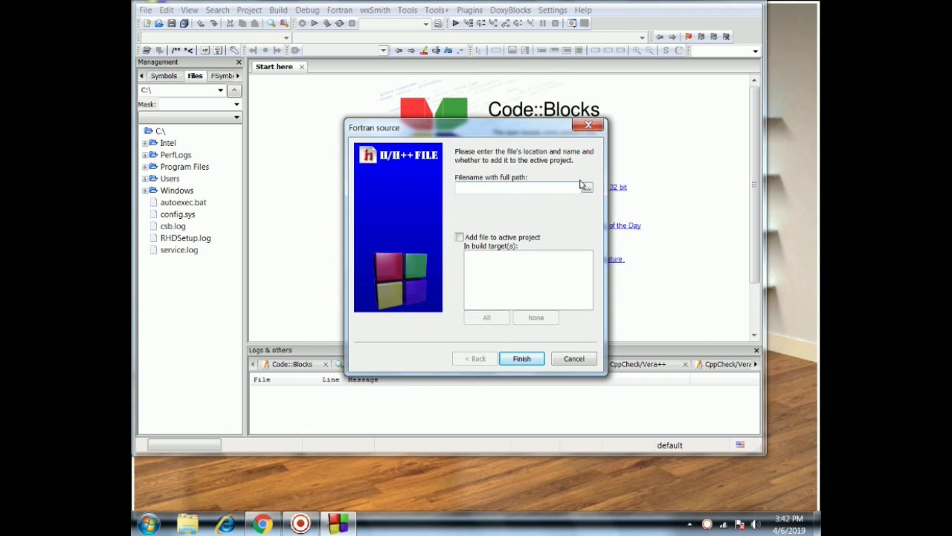
# Step: Choose the Documents library as the new source file's location and name the file PROGRAMME1
pyautogui.click(586, 188)
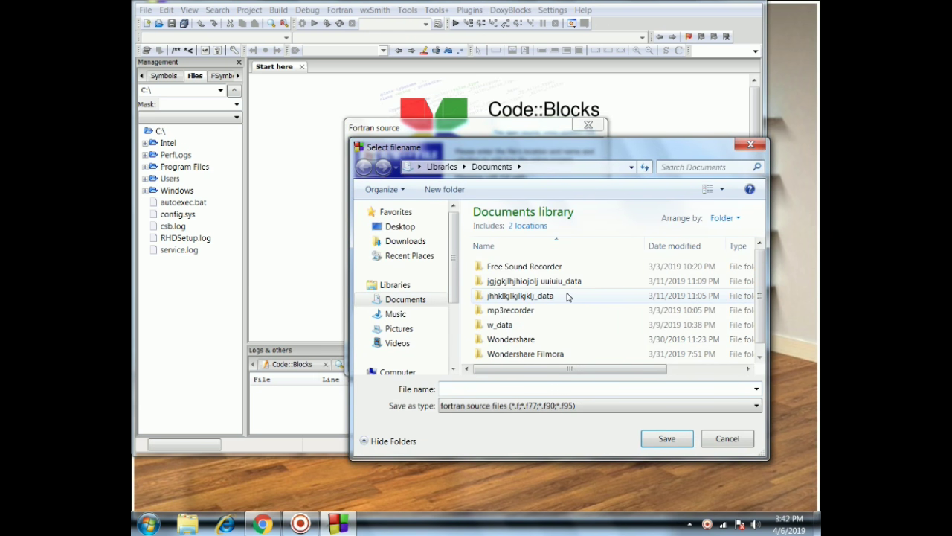
pyautogui.click(526, 389)
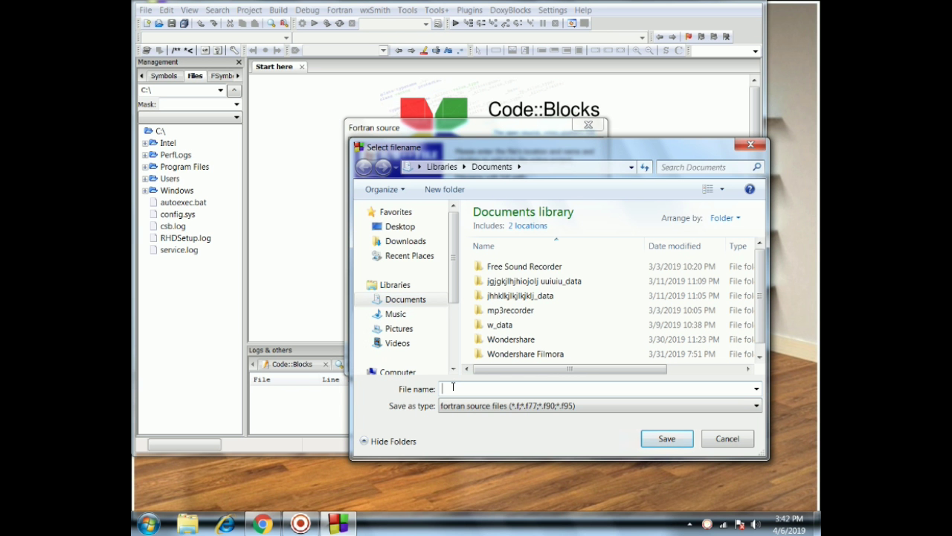
pyautogui.write('PROGRAMME1')
pyautogui.click(660, 437)
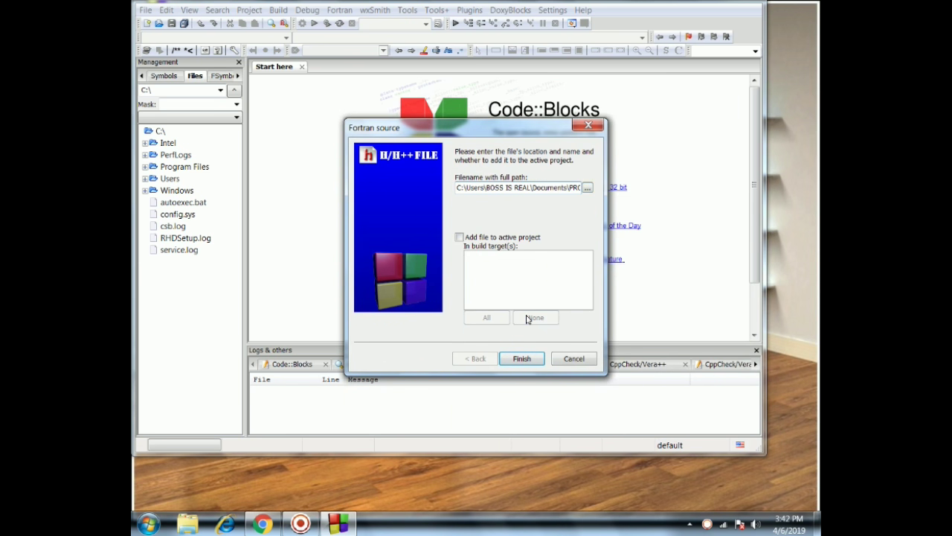
# Step: Check the full path through to its file extension and finish creating the Fortran source file
pyautogui.press('Right')
pyautogui.press('Right')
pyautogui.press('Right')
pyautogui.press('Right')
pyautogui.press('Right')
pyautogui.press('Right')
pyautogui.press('Right')
pyautogui.press('Right')
pyautogui.press('Right')
pyautogui.press('Right')
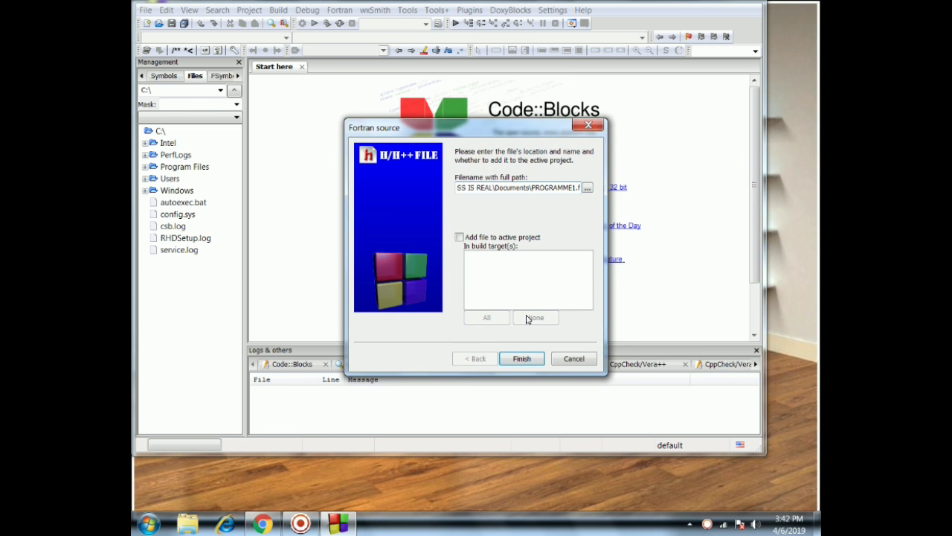
pyautogui.press('Right')
pyautogui.press('Right')
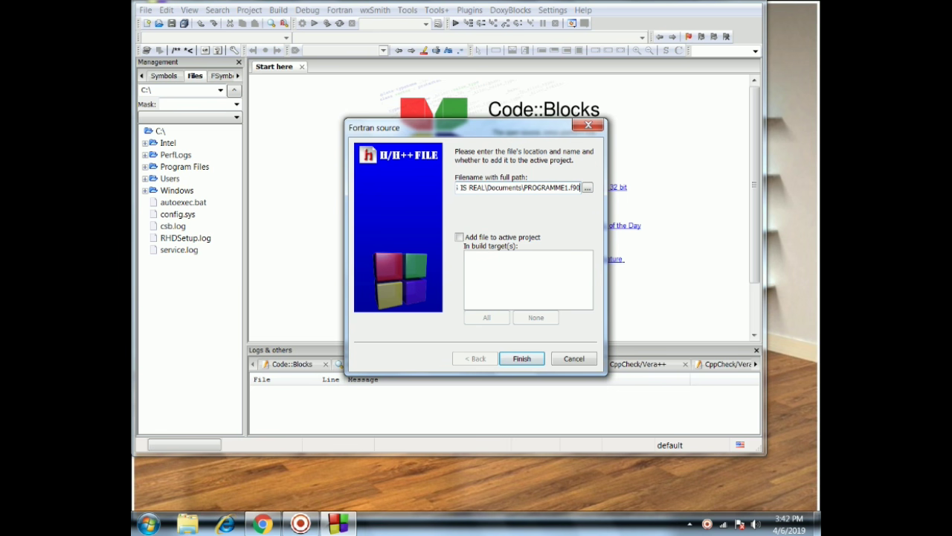
pyautogui.click(524, 358)
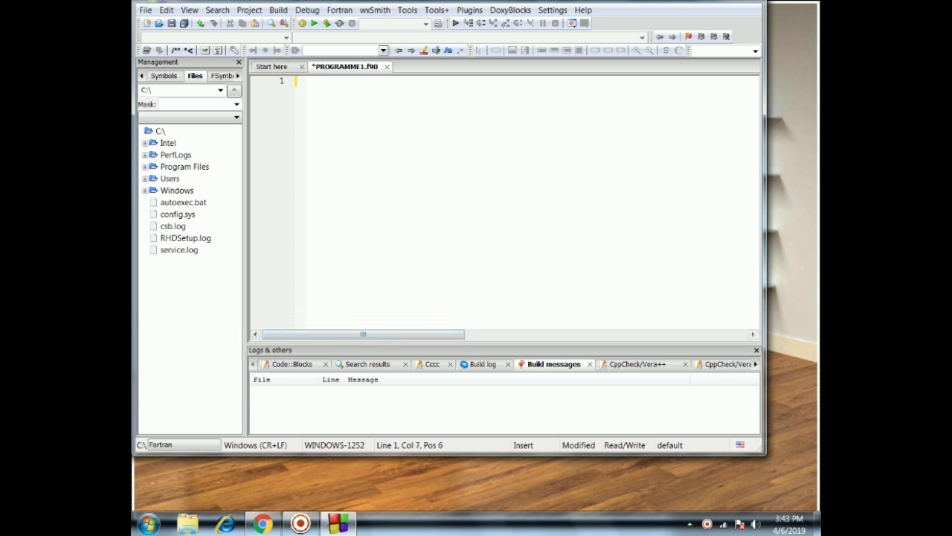
# Step: Declare the array on the first code line as dimension n(50)
pyautogui.write('dimension n')
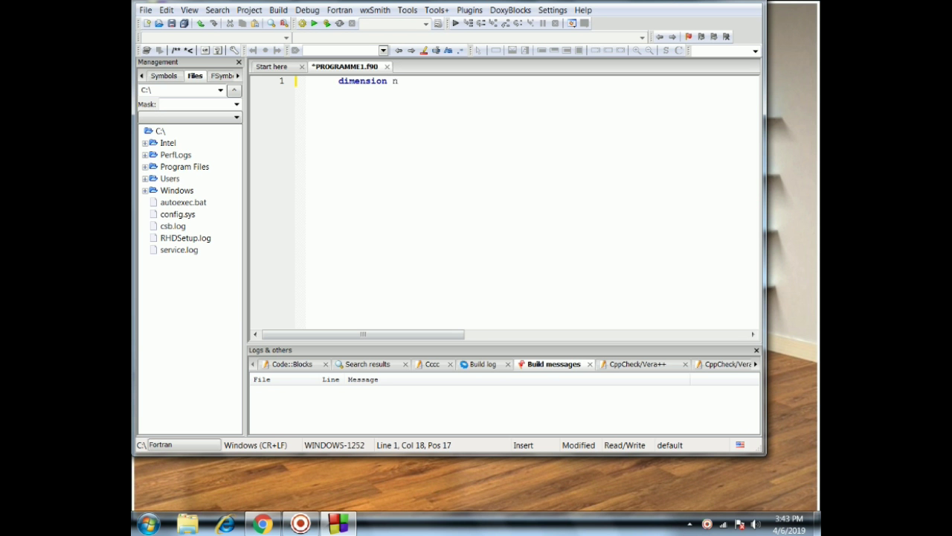
pyautogui.write('(50')
pyautogui.click(437, 80)
pyautogui.press('Return')
# Step: Initialize the first two array elements with the lines n(1)=1 and n(2)=1
pyautogui.write('n(1')
pyautogui.click(364, 95)
pyautogui.write('=1')
pyautogui.press('Return')
pyautogui.write('n(')
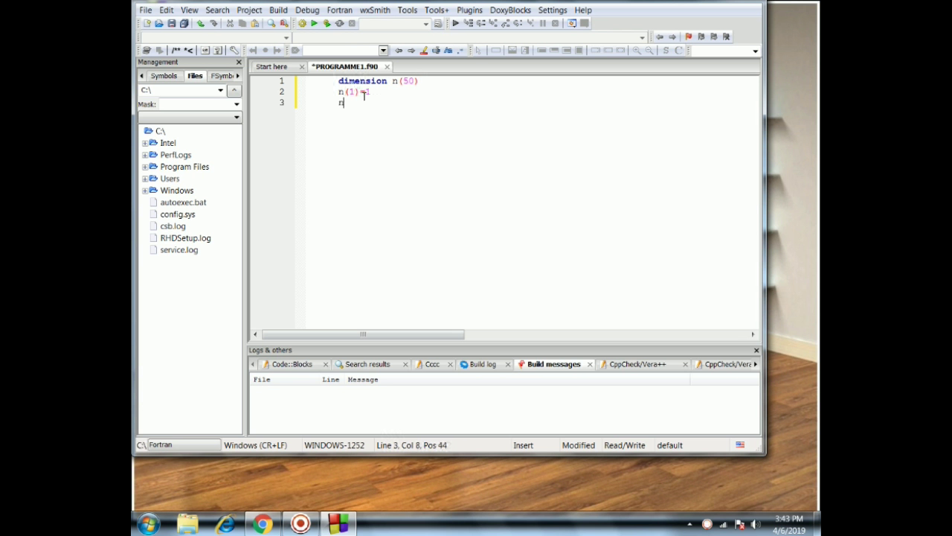
pyautogui.write('2)=')
pyautogui.press('Left')
pyautogui.press('Right')
pyautogui.write('1')
pyautogui.press('Return')
# Step: Add a do loop with k=3,50 and begin the statement for n(k) in its body
pyautogui.write('do k=')
pyautogui.write('3,50')
pyautogui.press('Return')
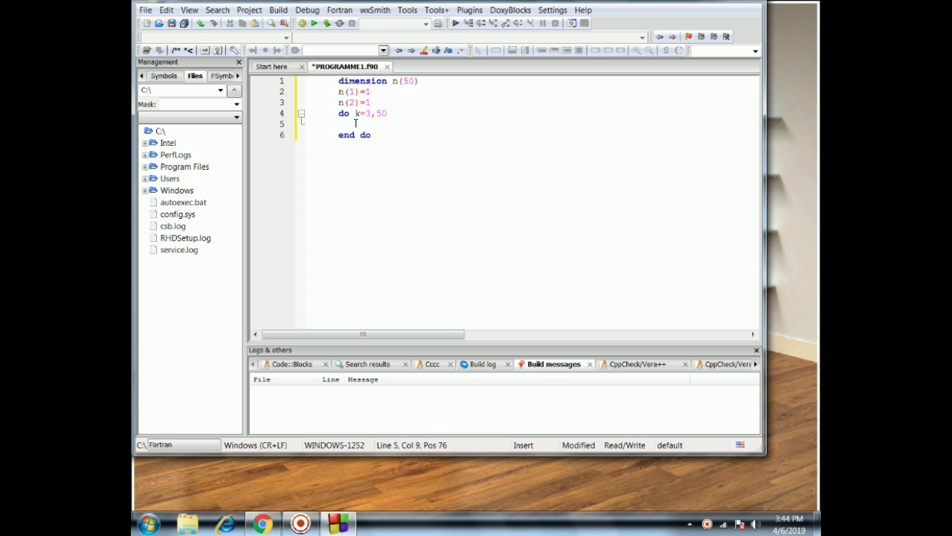
pyautogui.write('n')
pyautogui.write('(k')
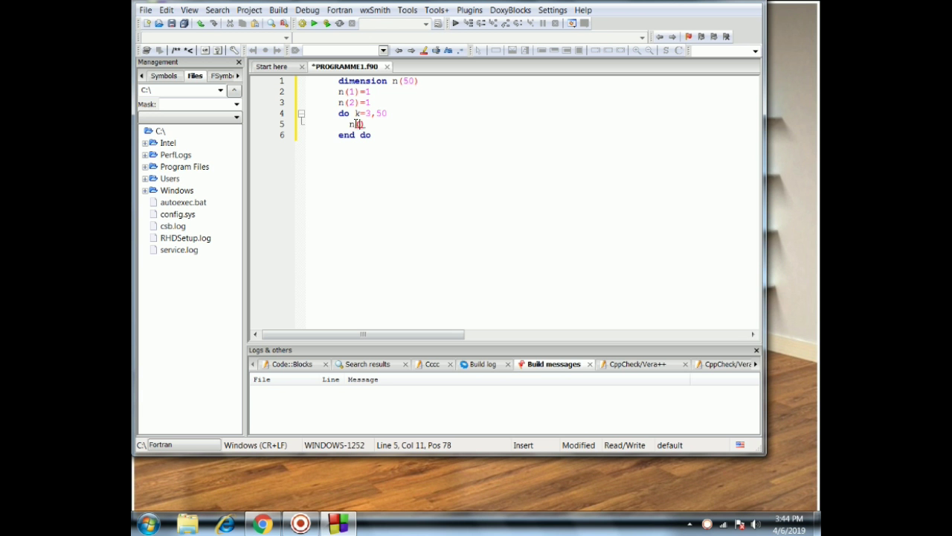